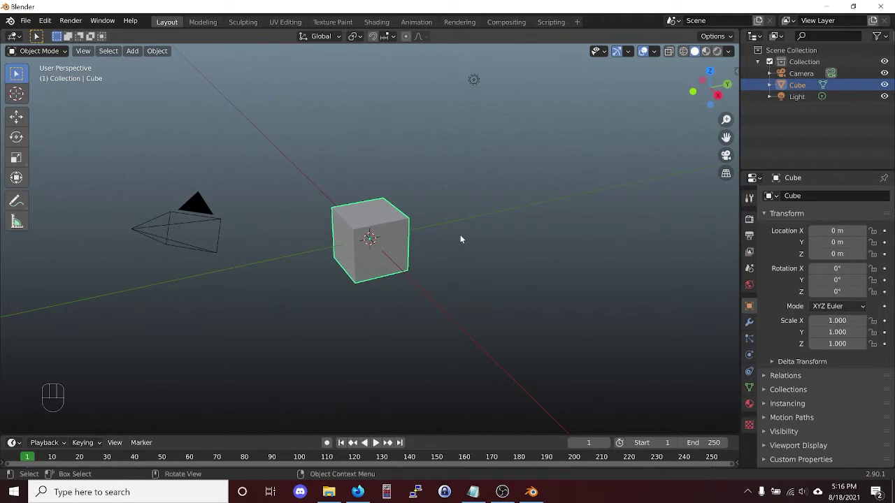
# Deselect the default cube by clicking empty space in the viewport
pyautogui.click(67, 402)
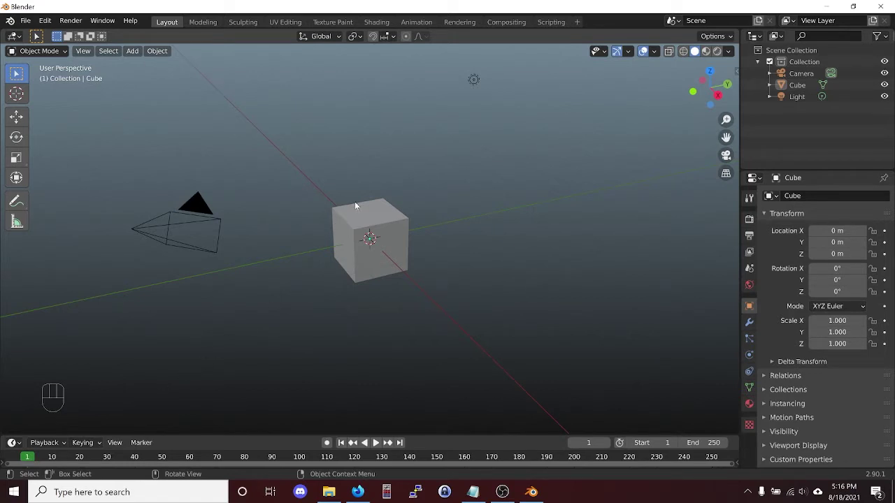
# Put the cube in Edit Mode, pick its top face, then invert to select everything else
pyautogui.click(377, 204)
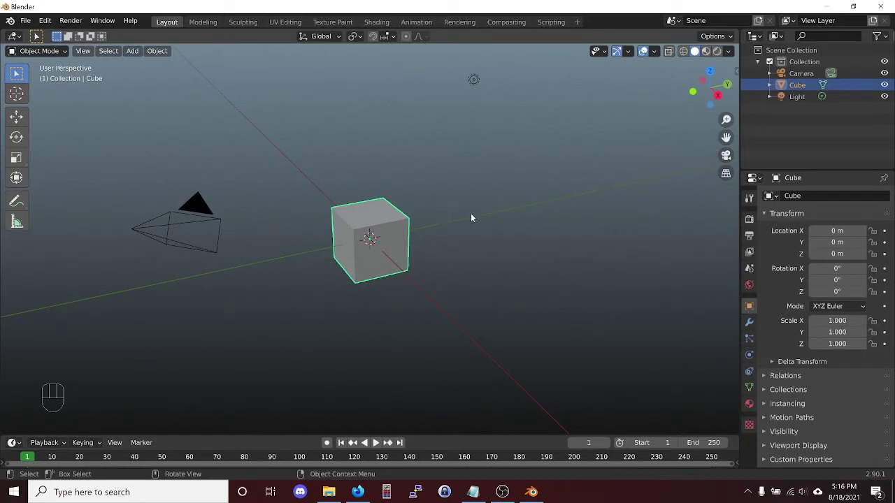
pyautogui.press('Tab')
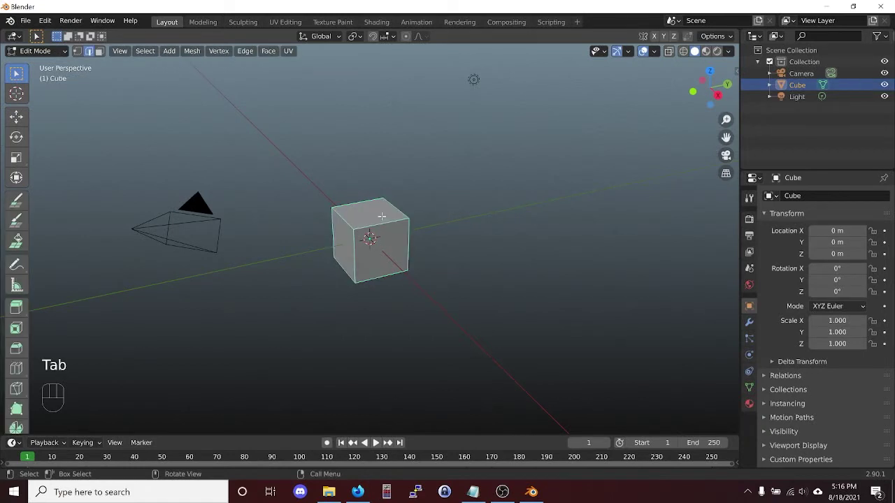
pyautogui.scroll(1, 374, 219)
pyautogui.scroll(1, 373, 219)
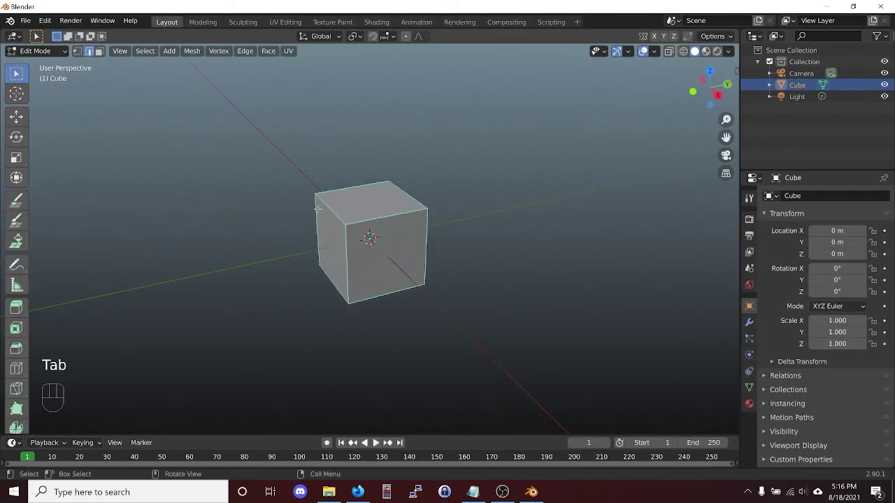
pyautogui.press('3')
pyautogui.click(382, 190)
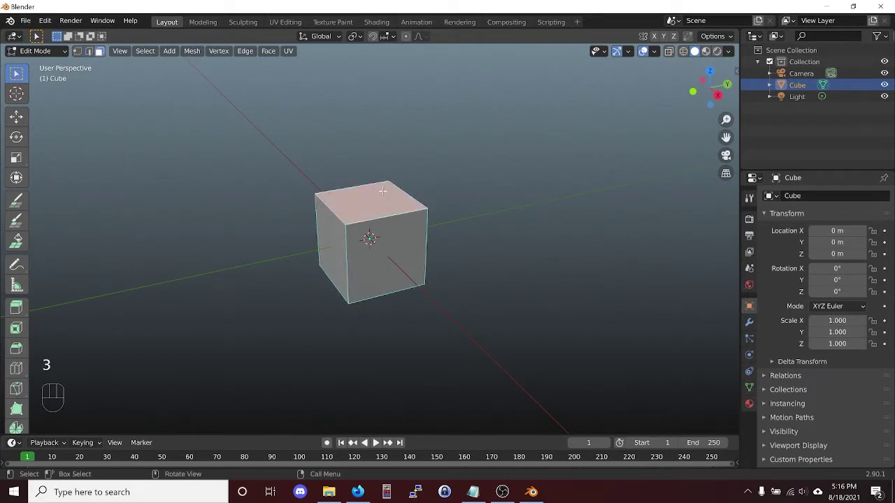
pyautogui.scroll(2, 392, 199)
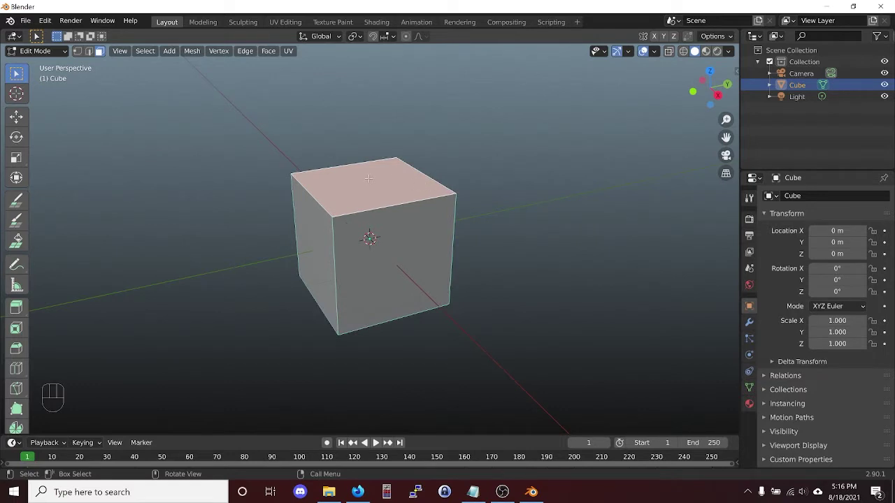
pyautogui.press('2')
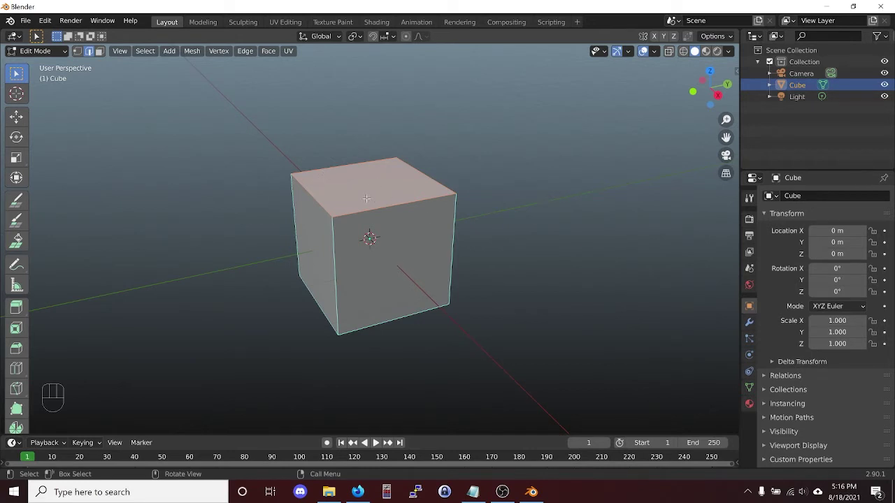
pyautogui.hotkey('ctrl', 'i')
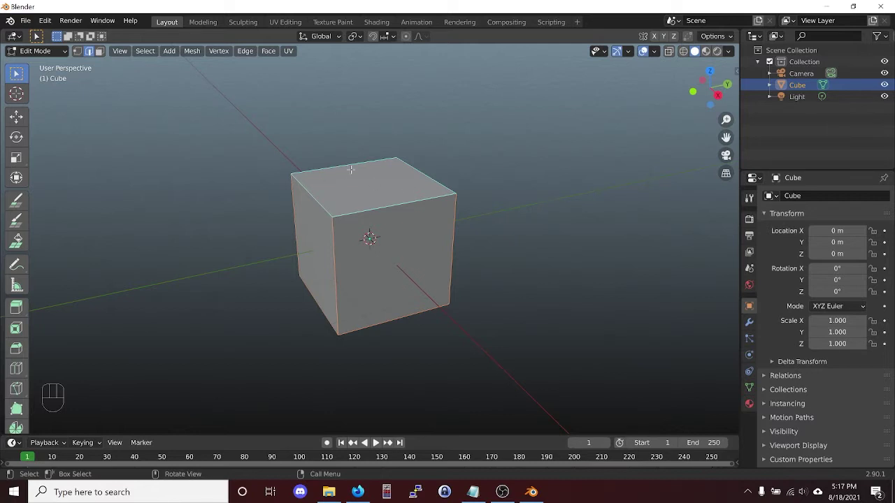
pyautogui.press('3')
pyautogui.click(368, 179)
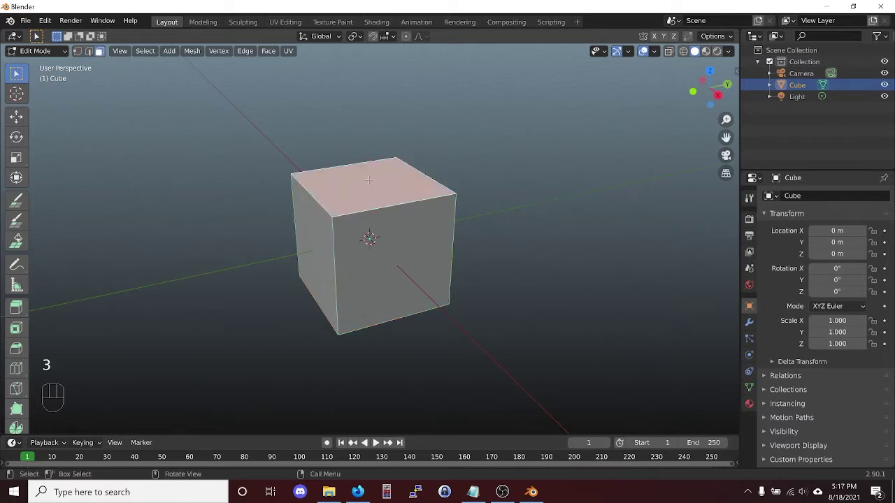
pyautogui.hotkey('ctrl', 'i')
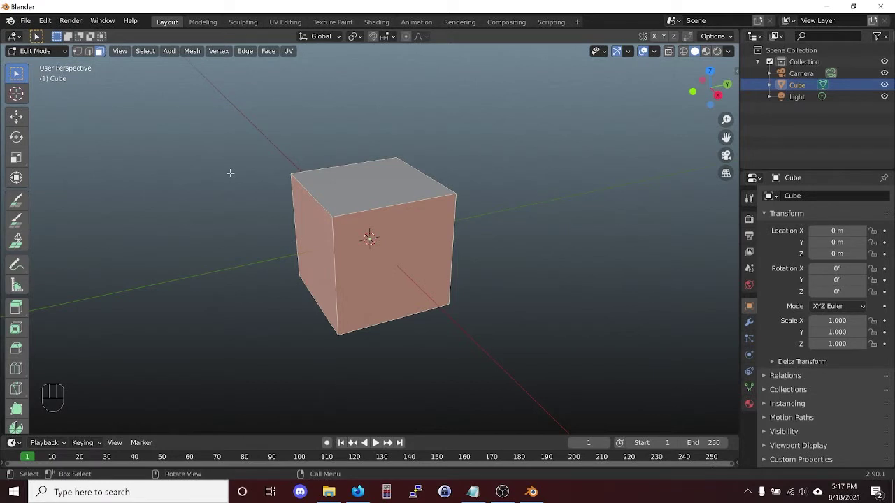
pyautogui.press('2')
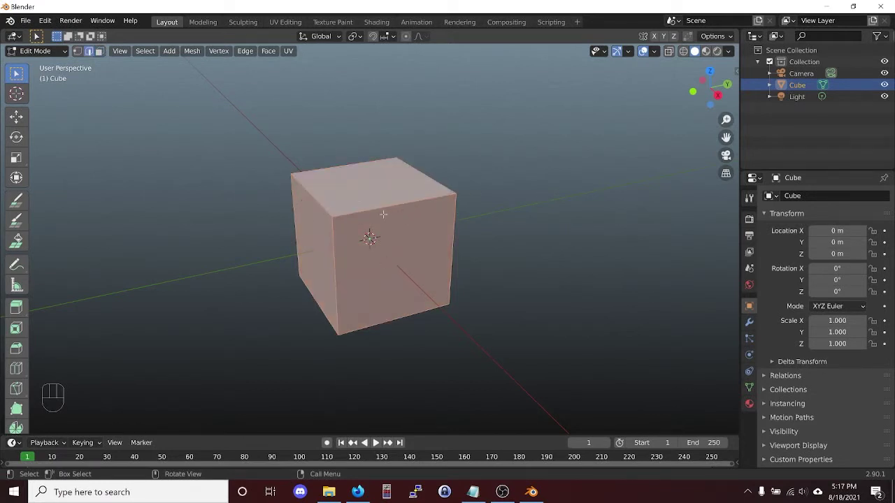
pyautogui.press('3')
pyautogui.click(383, 198)
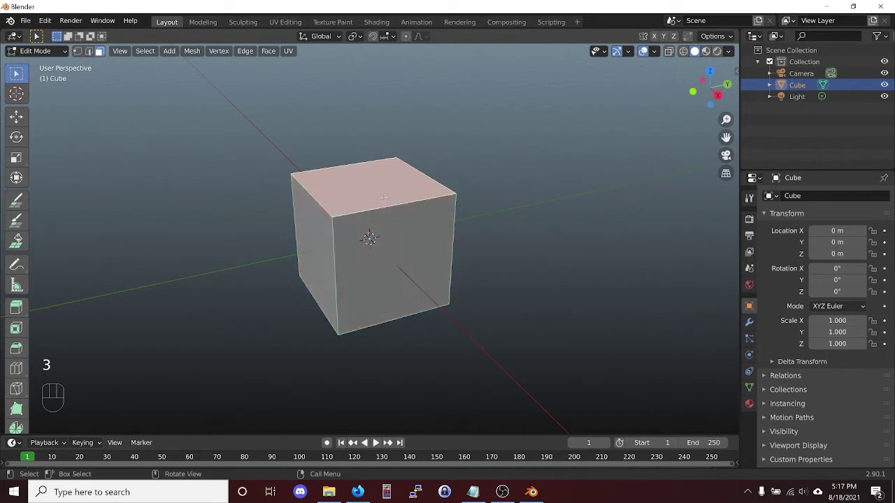
pyautogui.press('2')
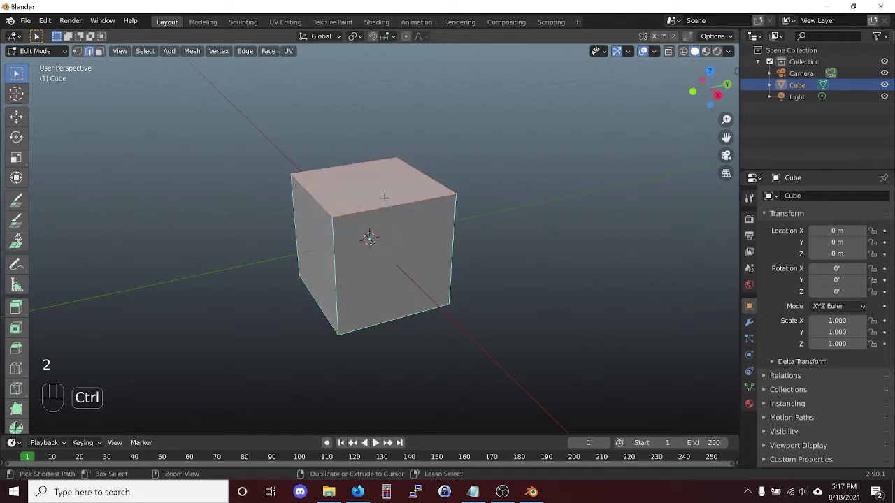
pyautogui.hotkey('ctrl', 'i')
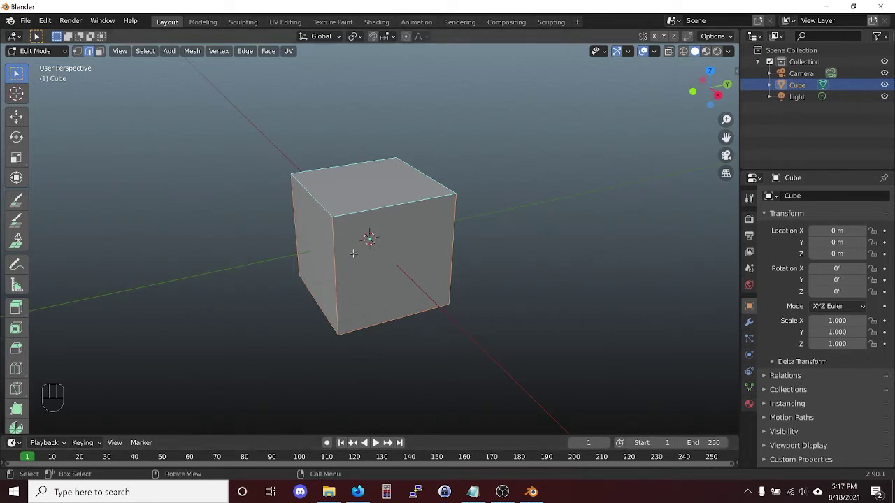
# Bevel the selected side and bottom edges about 0.0934 m wide with 3 segments, then deselect
pyautogui.hotkey('ctrl', 'b')
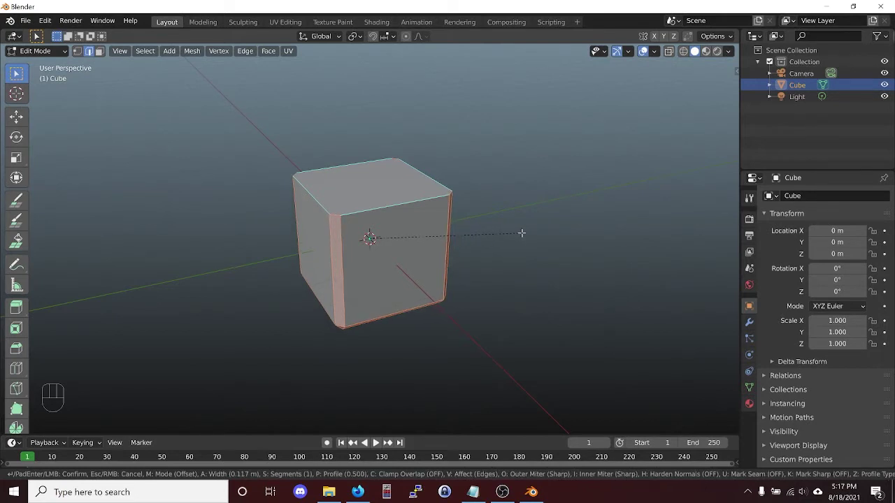
pyautogui.click(520, 233)
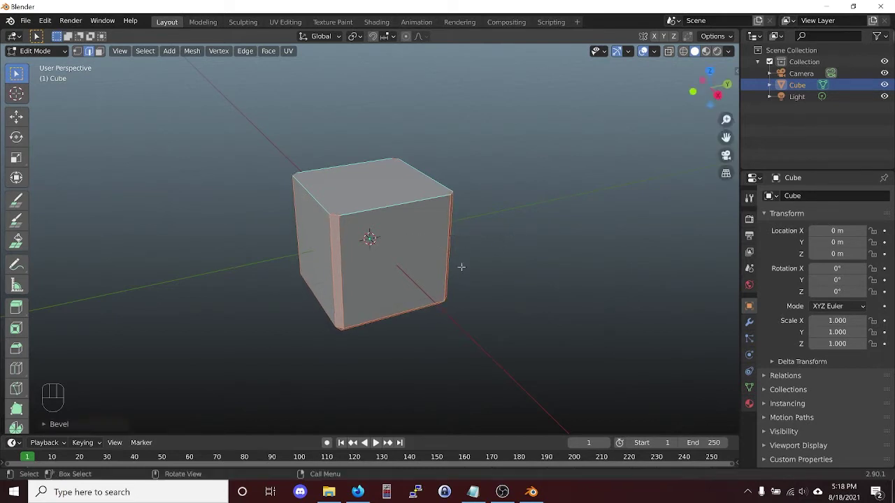
pyautogui.click(65, 423)
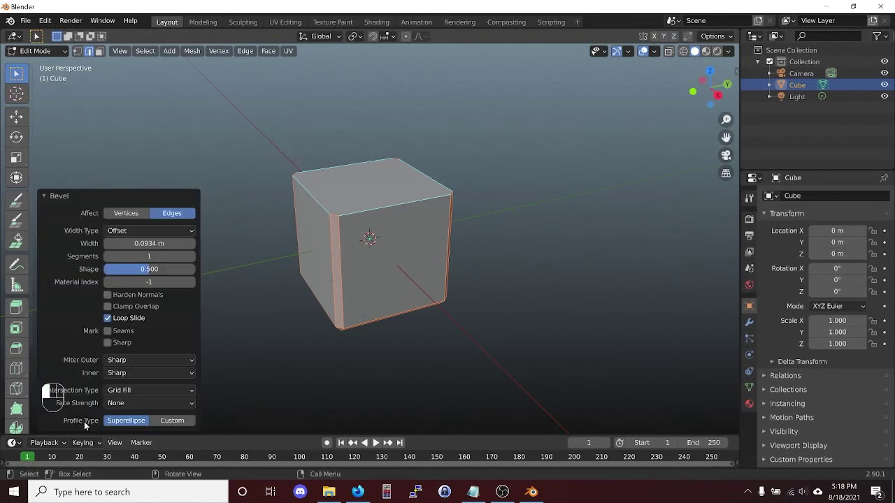
pyautogui.click(192, 257)
pyautogui.click(192, 257)
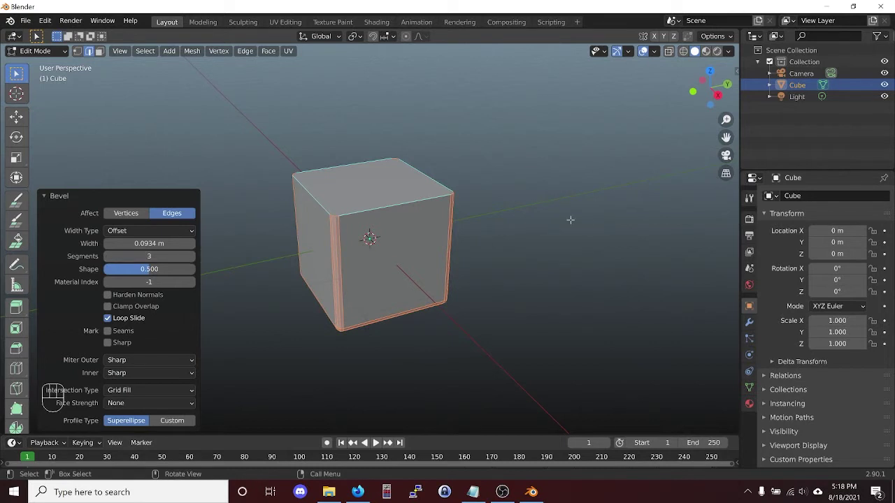
pyautogui.click(543, 209)
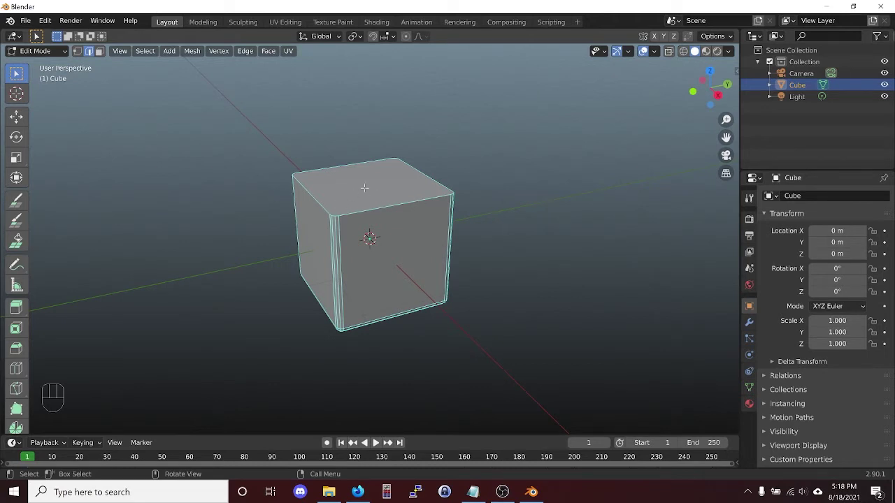
# Select the cube's top face in face mode and look down onto it
pyautogui.press('3')
pyautogui.click(413, 186)
pyautogui.scroll(1, 419, 192)
pyautogui.scroll(2, 420, 192)
pyautogui.moveTo(416, 196)
pyautogui.mouseDown(button='middle')
pyautogui.moveTo(409, 215)
pyautogui.moveTo(376, 175)
pyautogui.mouseUp(button='middle')
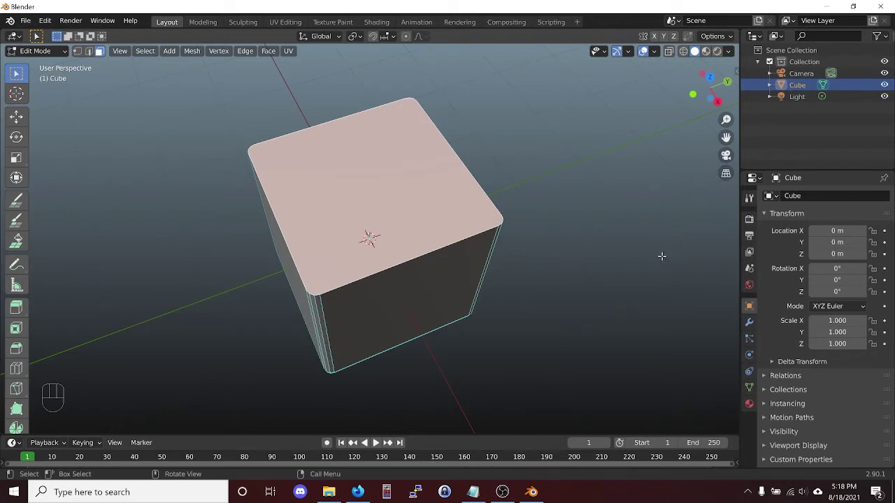
# Start an inset on the top face, cancel it, and view the top and sides together
pyautogui.press('i')
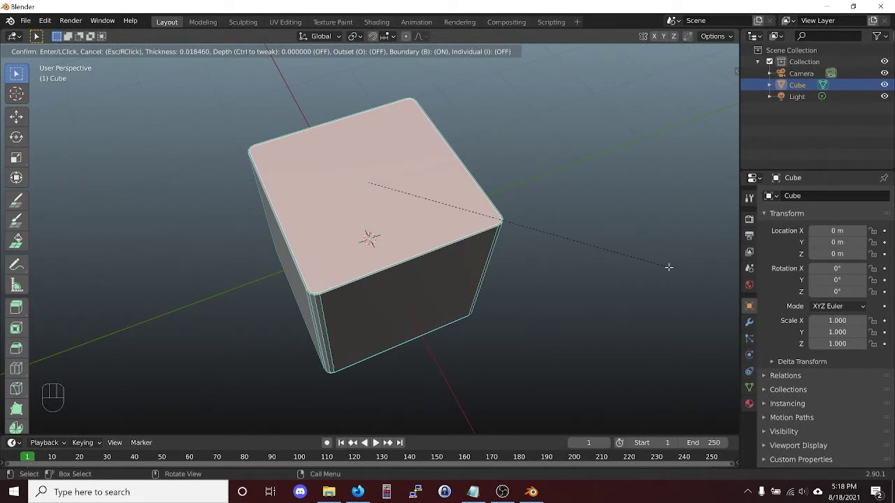
pyautogui.press('Escape')
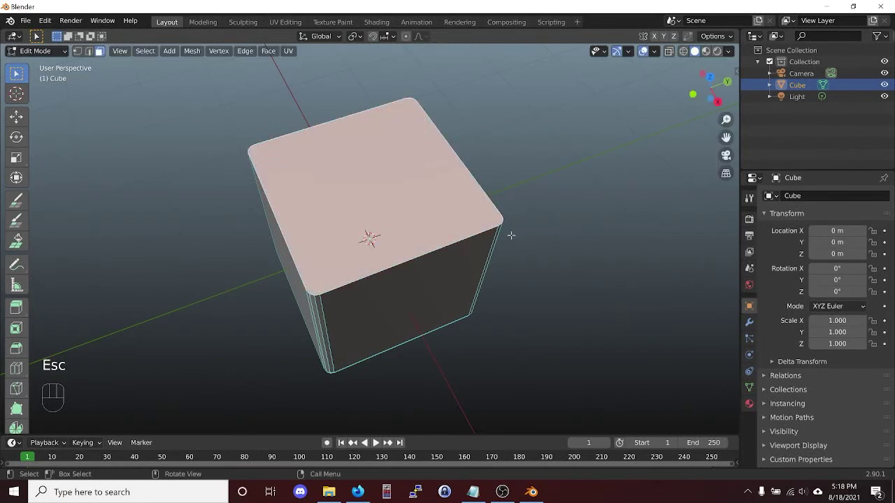
pyautogui.scroll(3, 497, 244)
pyautogui.moveTo(260, 344)
pyautogui.mouseDown(button='middle')
pyautogui.moveTo(300, 331)
pyautogui.moveTo(366, 221)
pyautogui.mouseUp(button='middle')
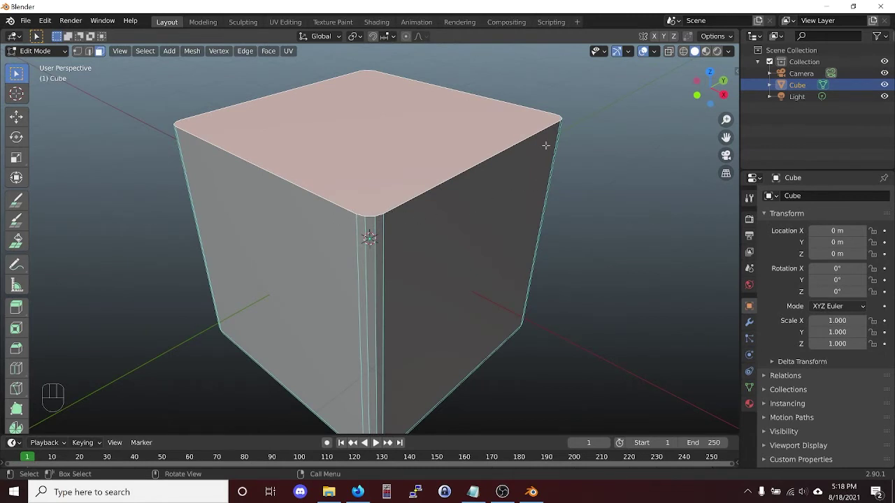
pyautogui.moveTo(509, 144); pyautogui.dragTo(489, 172, button='middle')
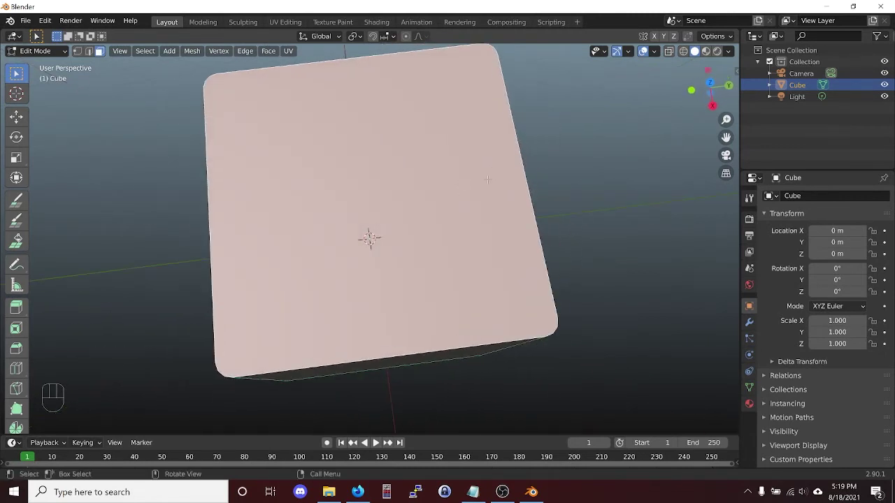
pyautogui.moveTo(521, 334)
pyautogui.mouseDown(button='middle')
pyautogui.moveTo(543, 296)
pyautogui.moveTo(530, 291)
pyautogui.mouseUp(button='middle')
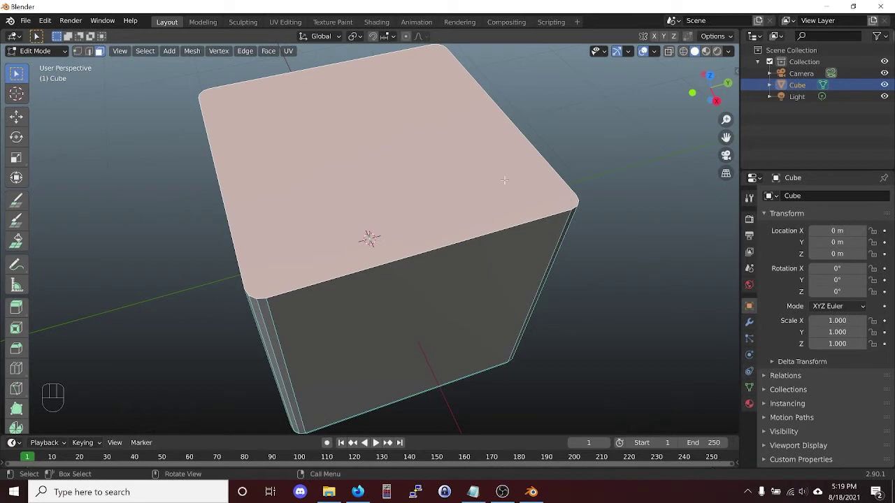
# Extrude the top face in place and scale it inward to 0.919, leaving a narrow rim
pyautogui.press('e')
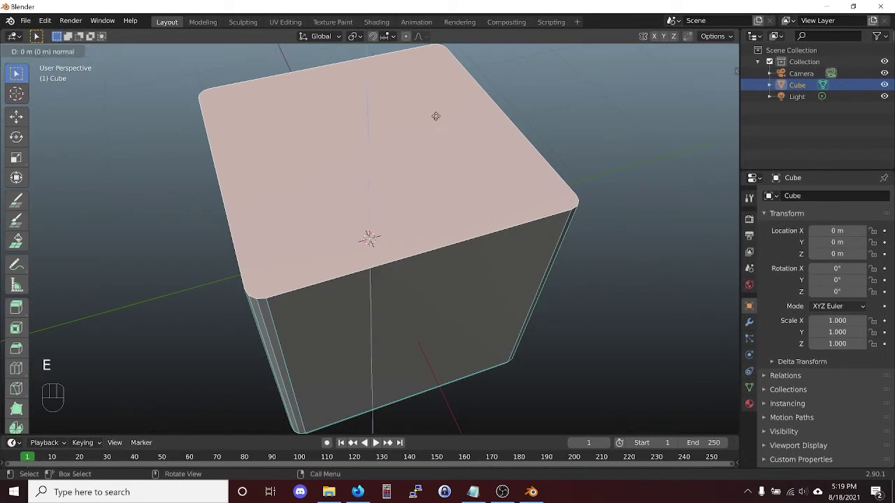
pyautogui.press('s')
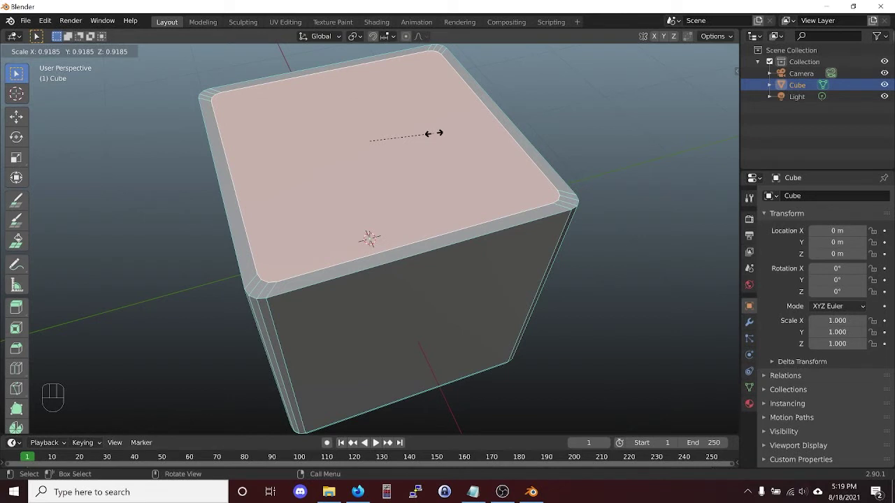
pyautogui.click(434, 132)
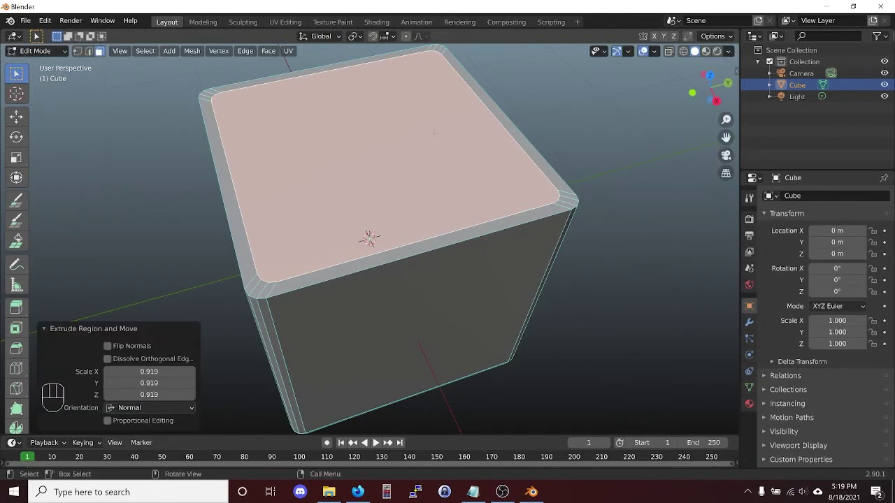
pyautogui.moveTo(302, 246); pyautogui.dragTo(351, 224, button='middle')
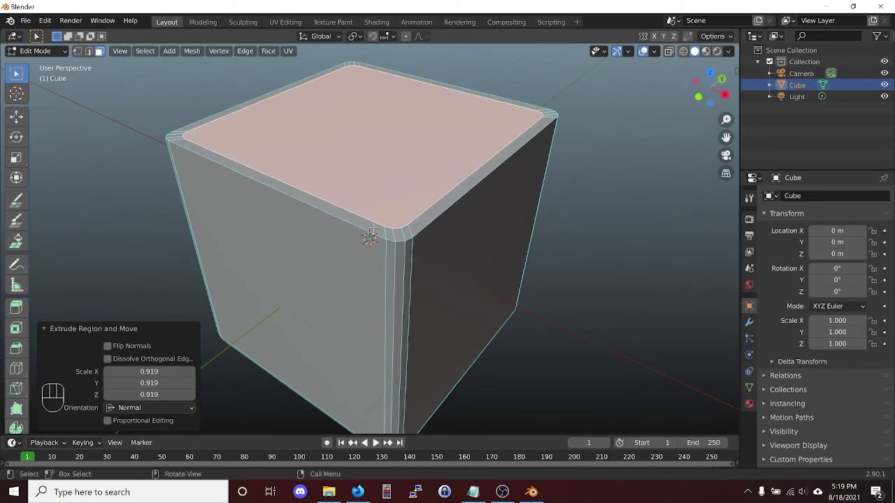
# Reselect only the shrunken top face and switch to the front orthographic view
pyautogui.click(114, 274)
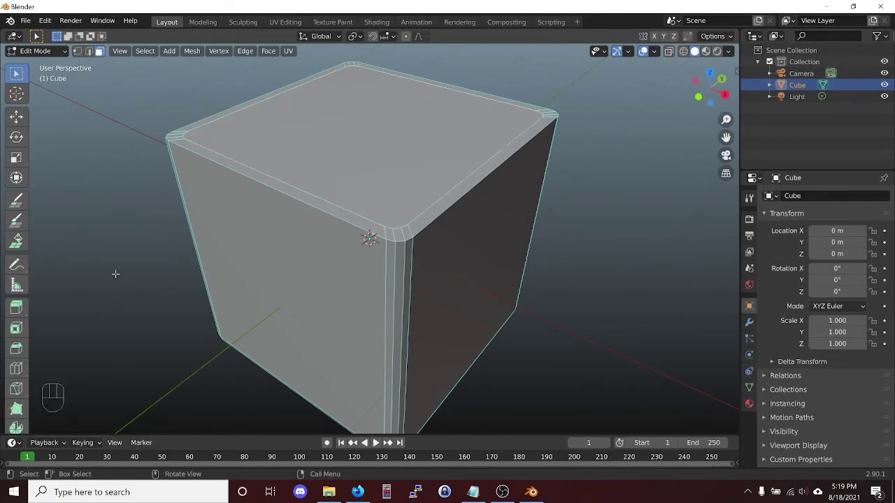
pyautogui.click(372, 165)
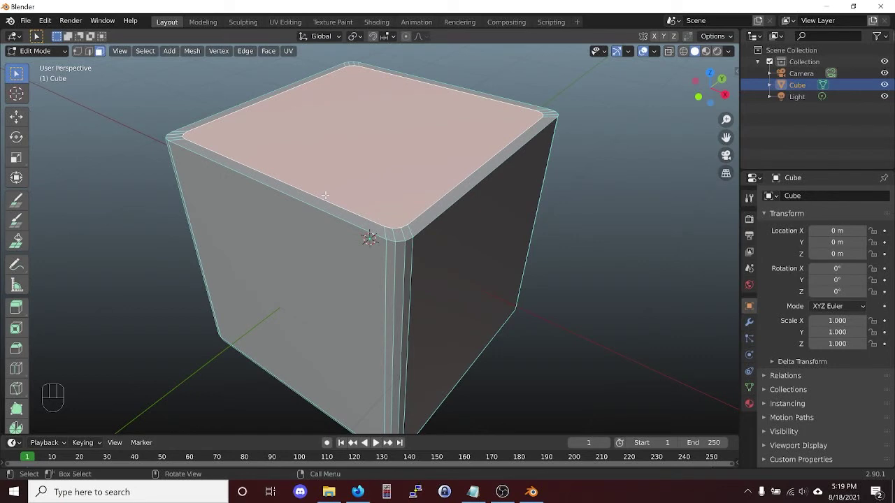
pyautogui.press('KP_1')
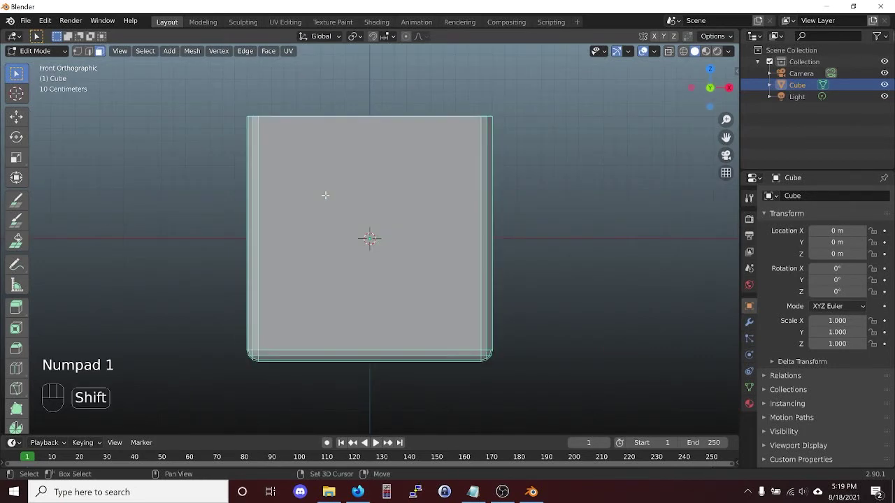
# In wireframe, extrude the top face 1.904 m straight down along Z to hollow the box
pyautogui.hotkey('shift', 'z')
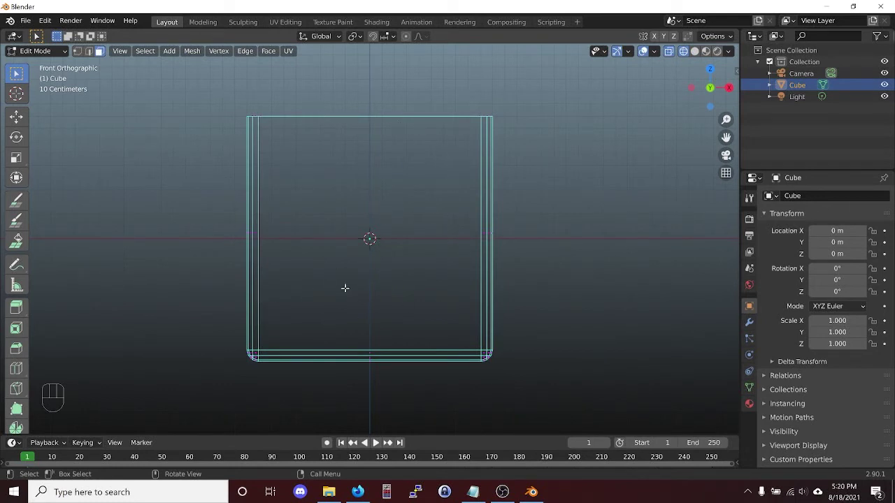
pyautogui.press('e')
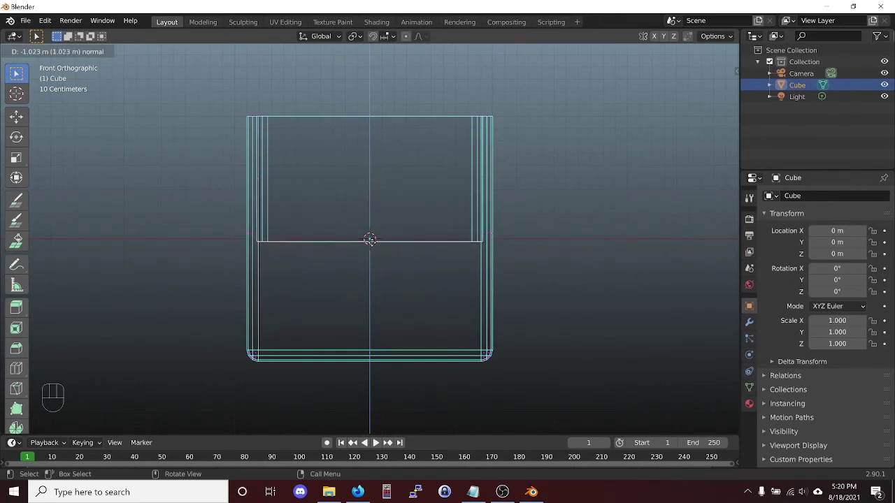
pyautogui.press('z')
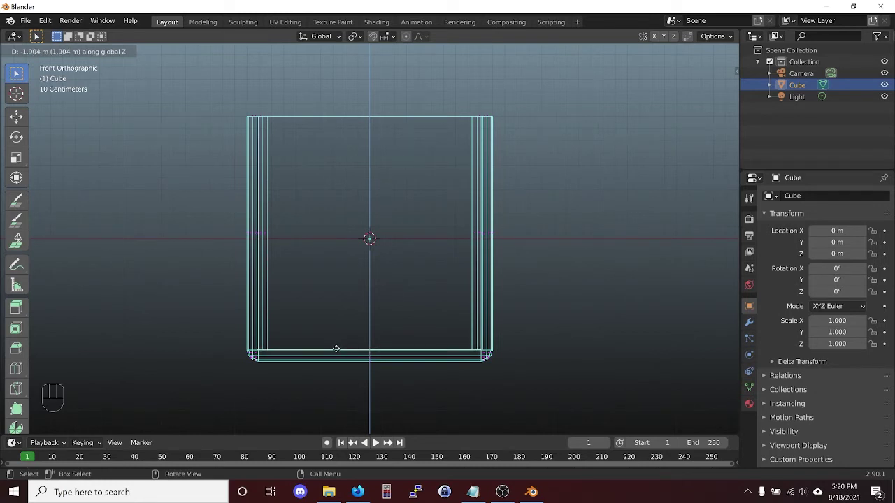
pyautogui.click(336, 348)
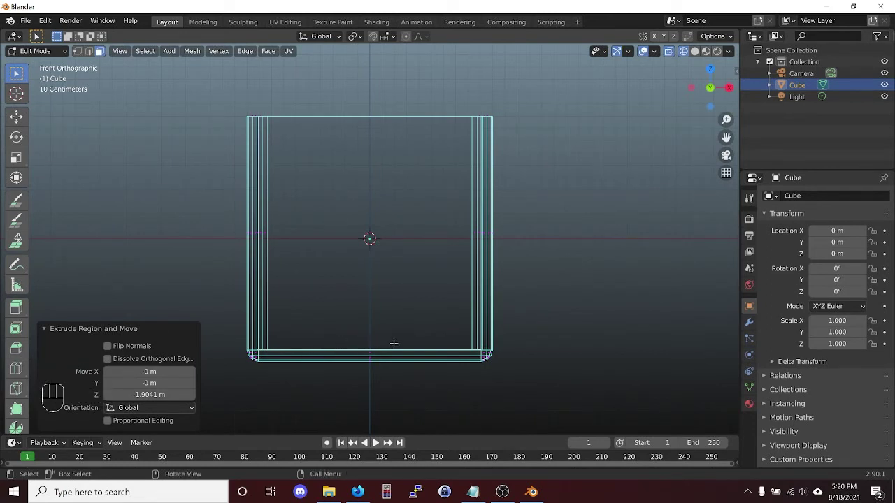
# Bevel the inner floor edge loop about 0.0189 m wide with three segments, then deselect
pyautogui.hotkey('ctrl', 'b')
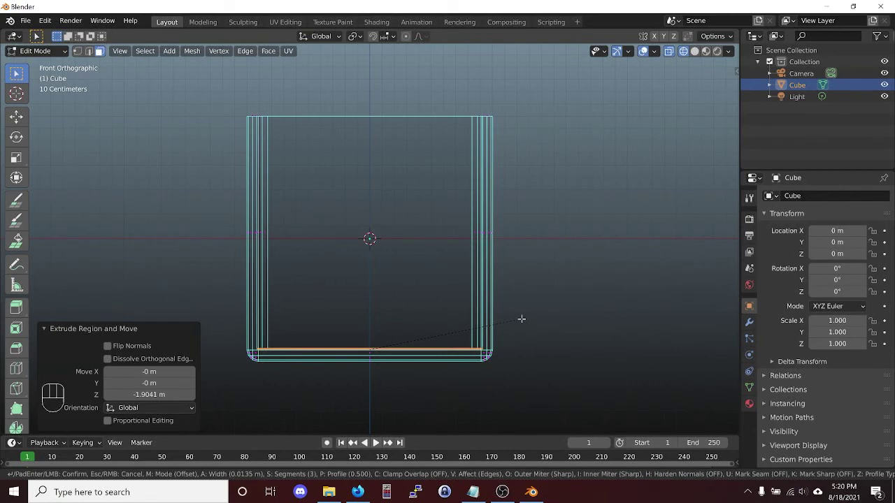
pyautogui.click(520, 317)
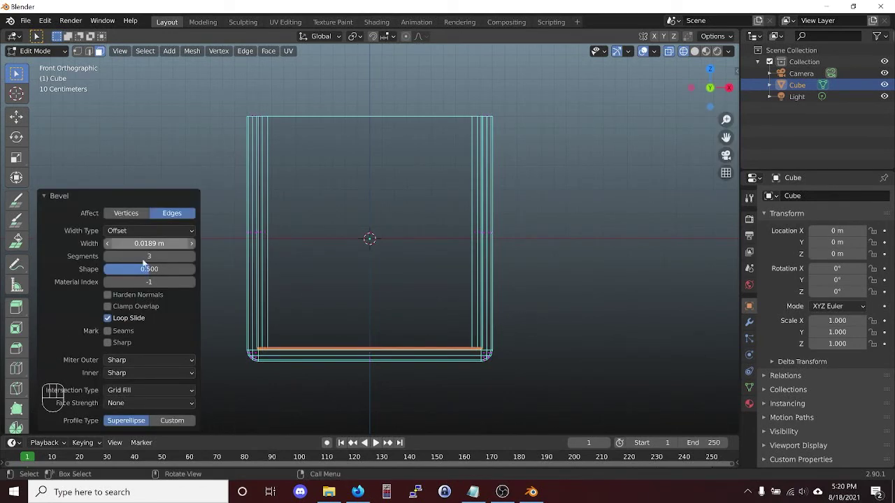
pyautogui.click(547, 272)
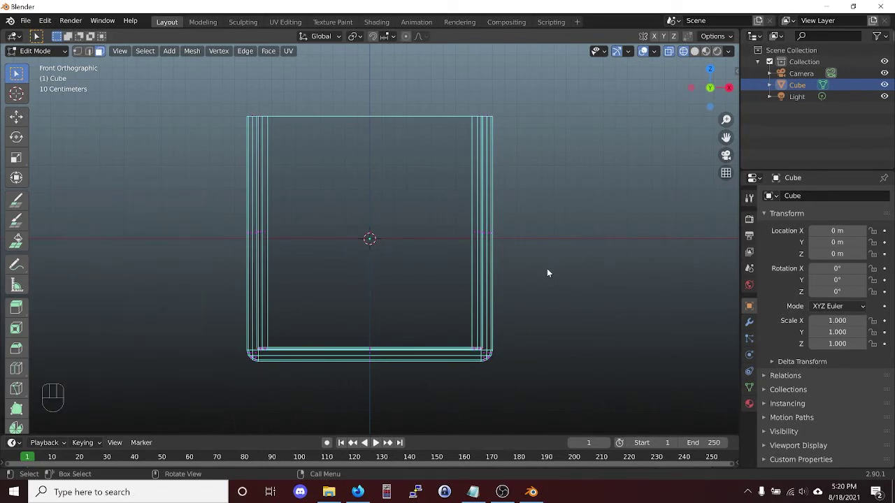
# Back in solid shading, look down into the box and loop-select the inner rim edges
pyautogui.hotkey('shift', 'z')
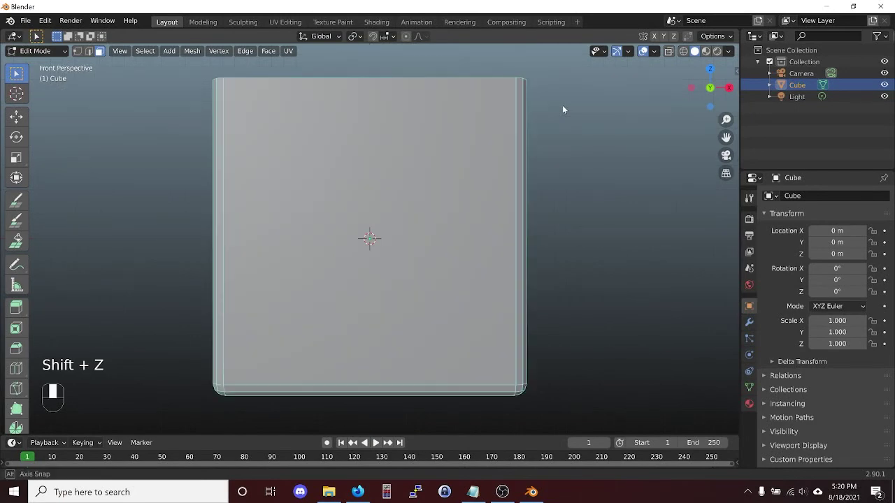
pyautogui.moveTo(562, 104)
pyautogui.mouseDown(button='middle')
pyautogui.moveTo(524, 207)
pyautogui.moveTo(526, 235)
pyautogui.moveTo(464, 224)
pyautogui.moveTo(497, 174)
pyautogui.moveTo(551, 200)
pyautogui.moveTo(560, 216)
pyautogui.moveTo(499, 187)
pyautogui.mouseUp(button='middle')
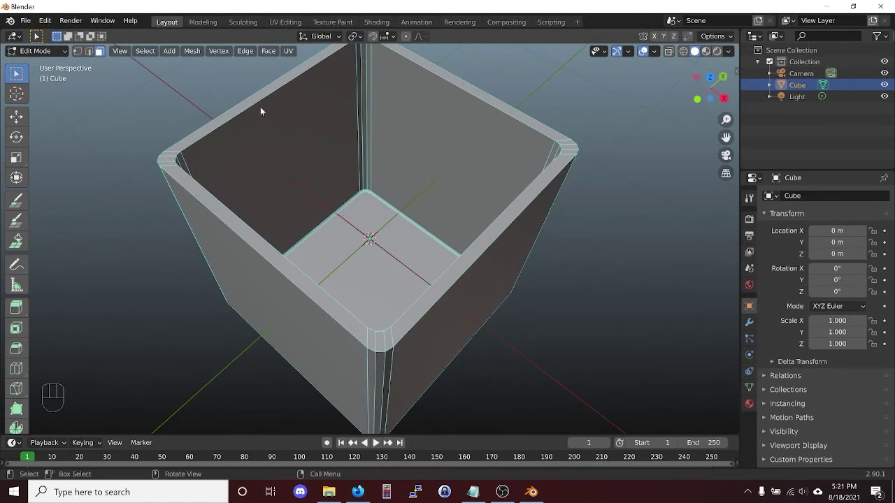
pyautogui.press('alt')
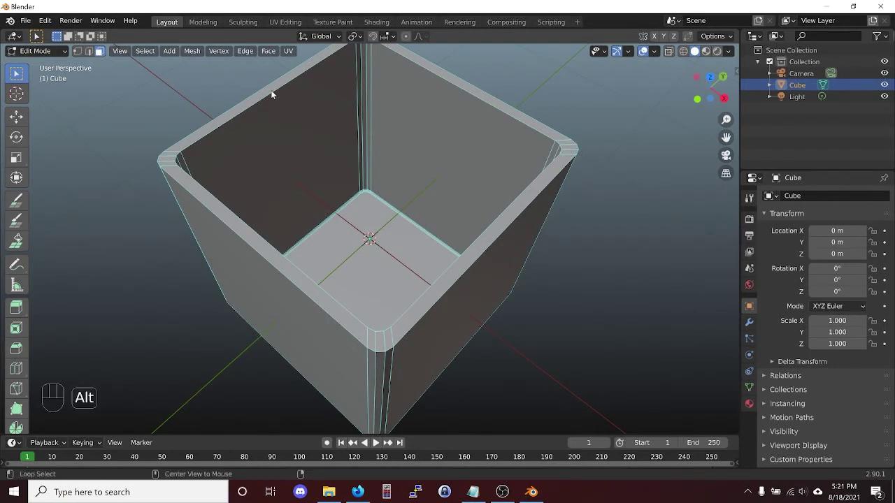
pyautogui.keyDown('alt'); pyautogui.click(271, 98); pyautogui.keyUp('alt')
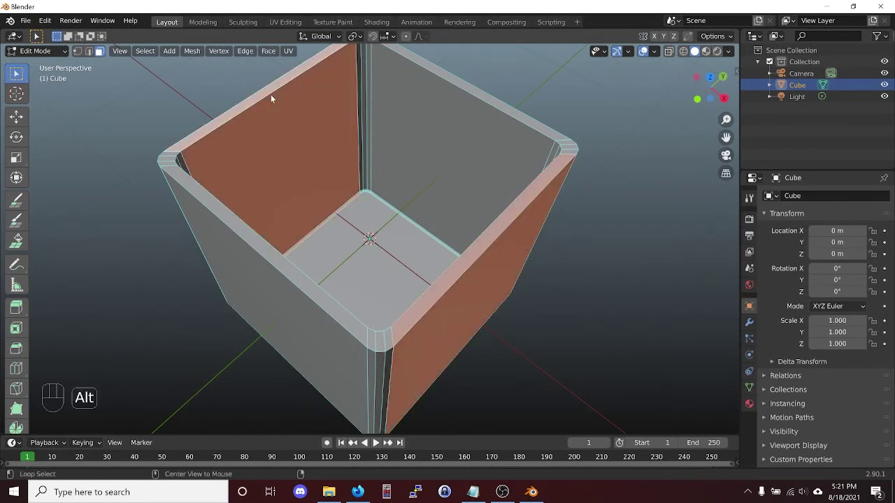
pyautogui.press('2')
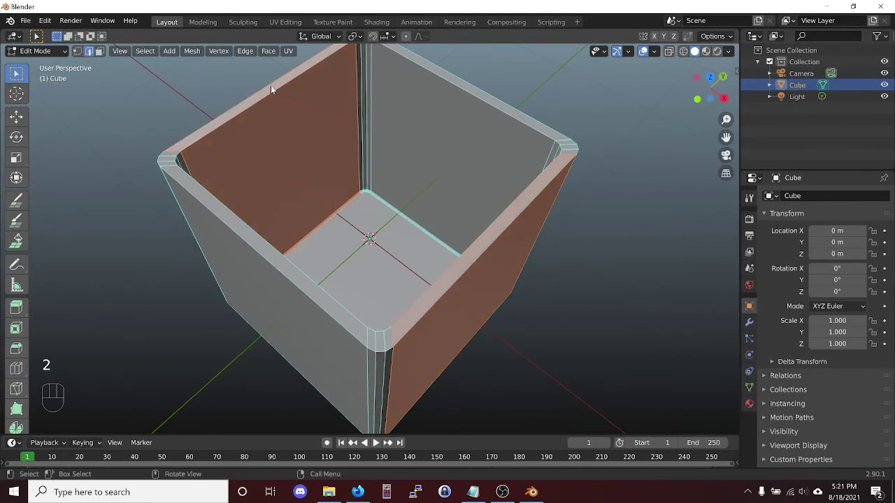
pyautogui.keyDown('alt'); pyautogui.click(271, 98); pyautogui.keyUp('alt')
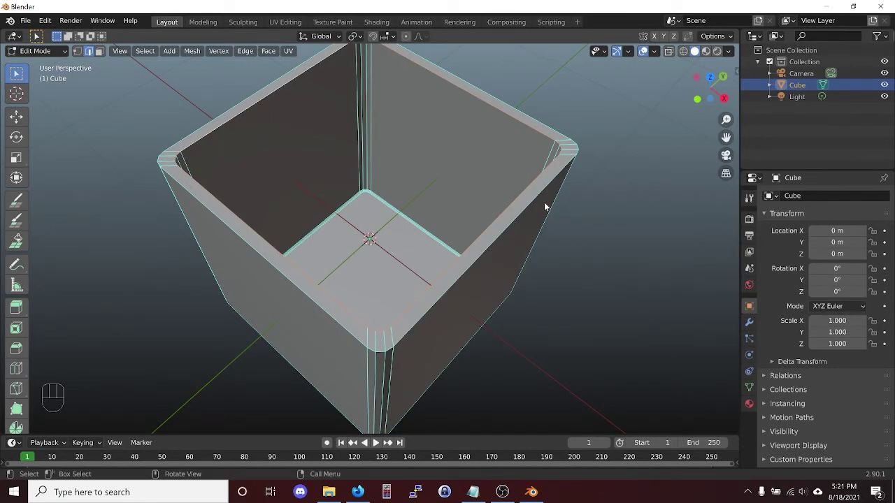
# Bevel the selected inner rim loop about 0.0662 m wide with three segments, then deselect
pyautogui.hotkey('ctrl', 'b')
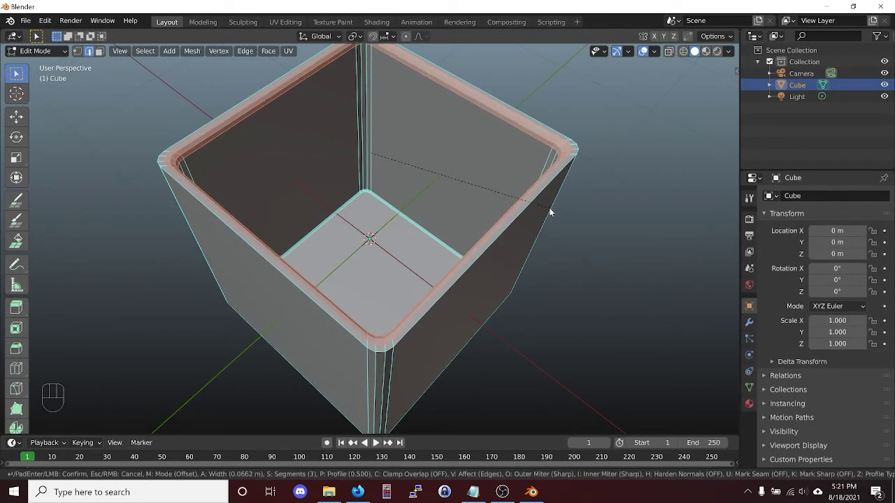
pyautogui.click(550, 211)
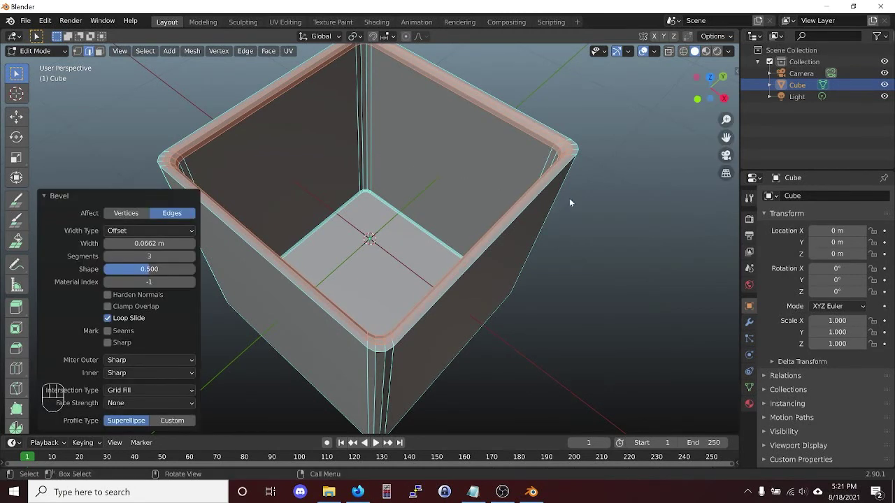
pyautogui.click(585, 301)
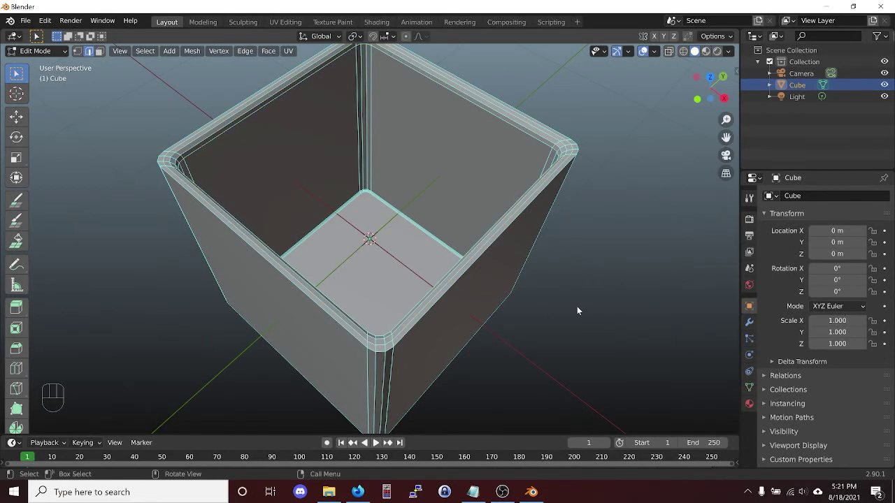
pyautogui.moveTo(532, 305); pyautogui.dragTo(583, 288, button='middle')
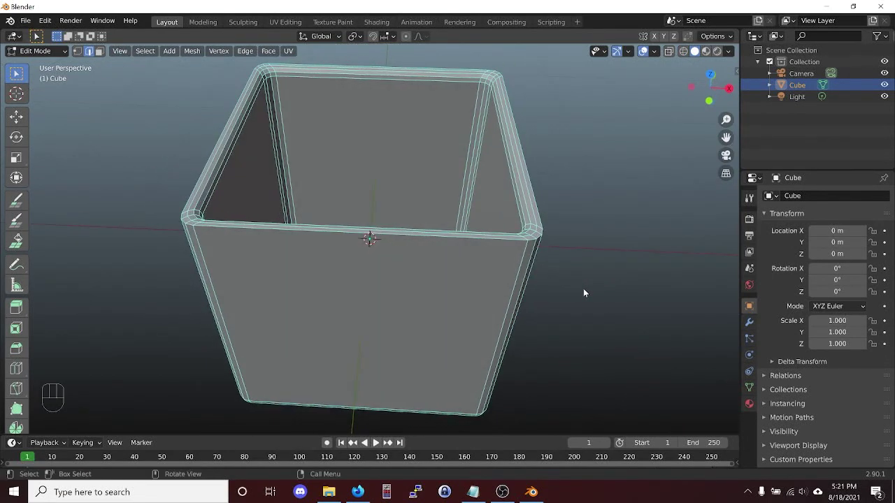
# Return to Object Mode and apply Shade Smooth to the hollow box
pyautogui.press('Tab')
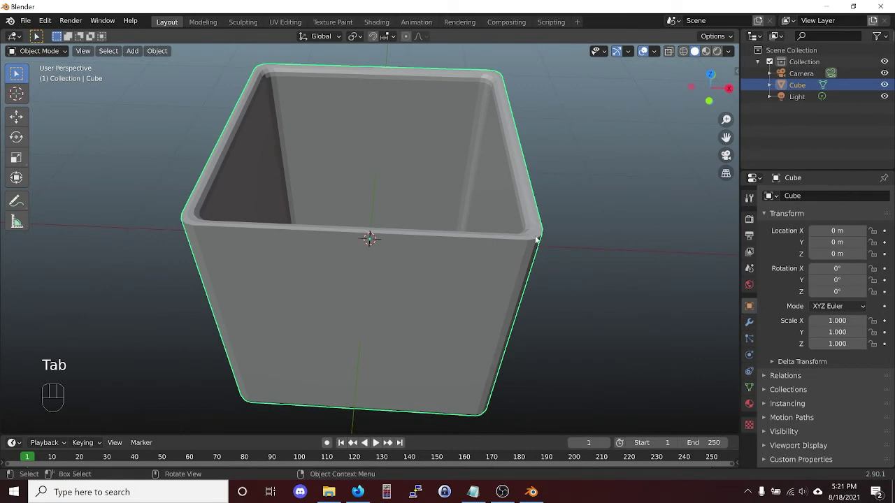
pyautogui.moveTo(593, 239)
pyautogui.mouseDown(button='middle')
pyautogui.moveTo(530, 303)
pyautogui.moveTo(546, 265)
pyautogui.moveTo(467, 243)
pyautogui.mouseUp(button='middle')
pyautogui.rightClick(429, 209)
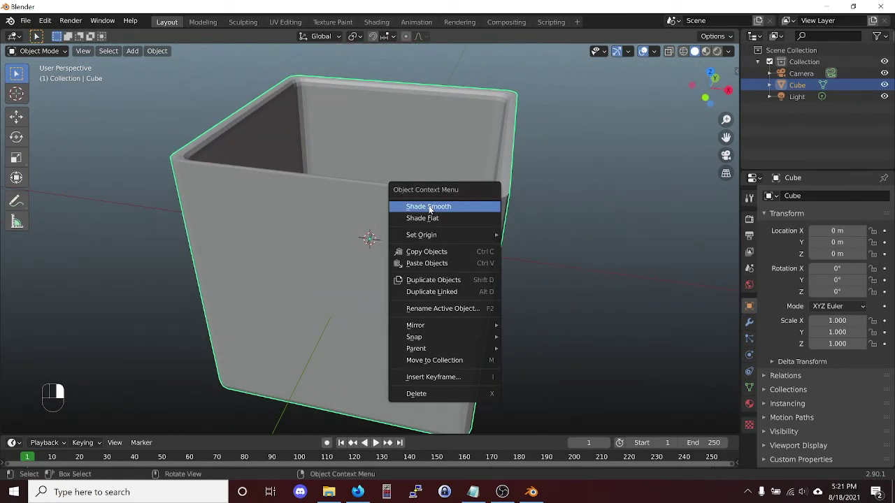
pyautogui.click(429, 207)
pyautogui.moveTo(437, 202)
pyautogui.mouseDown(button='middle')
pyautogui.moveTo(490, 181)
pyautogui.moveTo(527, 134)
pyautogui.moveTo(465, 260)
pyautogui.moveTo(370, 191)
pyautogui.moveTo(419, 141)
pyautogui.moveTo(505, 185)
pyautogui.moveTo(522, 265)
pyautogui.moveTo(504, 234)
pyautogui.moveTo(453, 298)
pyautogui.moveTo(424, 240)
pyautogui.moveTo(314, 256)
pyautogui.moveTo(422, 192)
pyautogui.moveTo(498, 190)
pyautogui.mouseUp(button='middle')
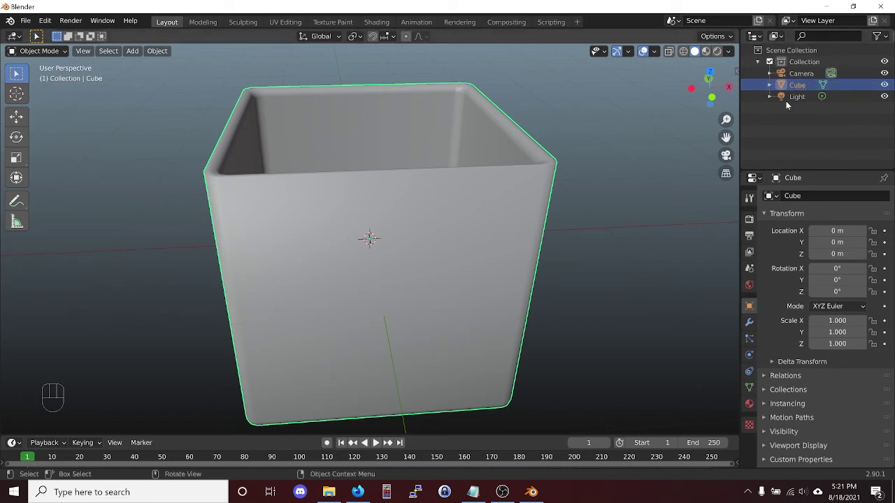
# Rename the Cube object to 'Box' in the Outliner
pyautogui.moveTo(509, 165)
pyautogui.mouseDown(button='middle')
pyautogui.moveTo(494, 196)
pyautogui.moveTo(557, 142)
pyautogui.mouseUp(button='middle')
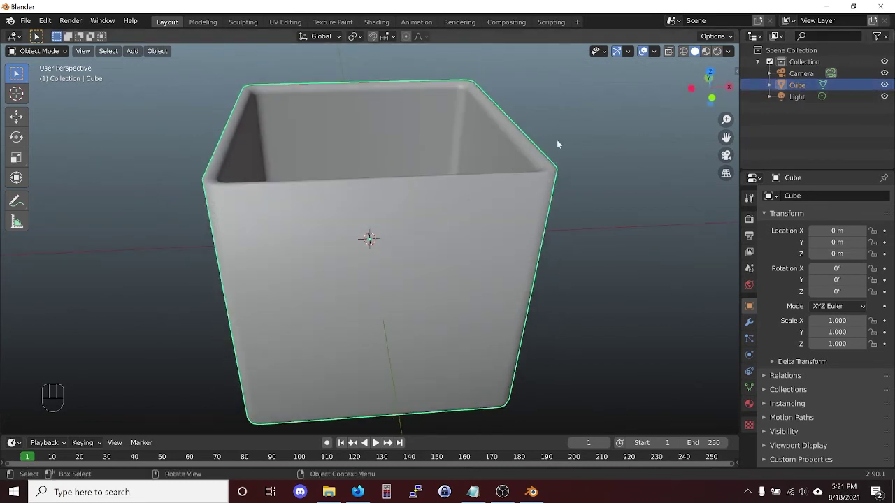
pyautogui.doubleClick(797, 87)
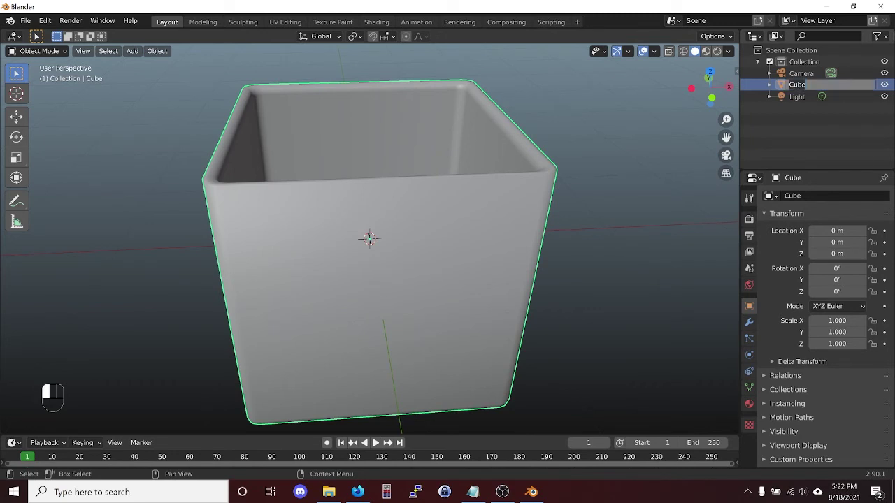
pyautogui.write('Box')
pyautogui.press('Return')
pyautogui.press('Return')
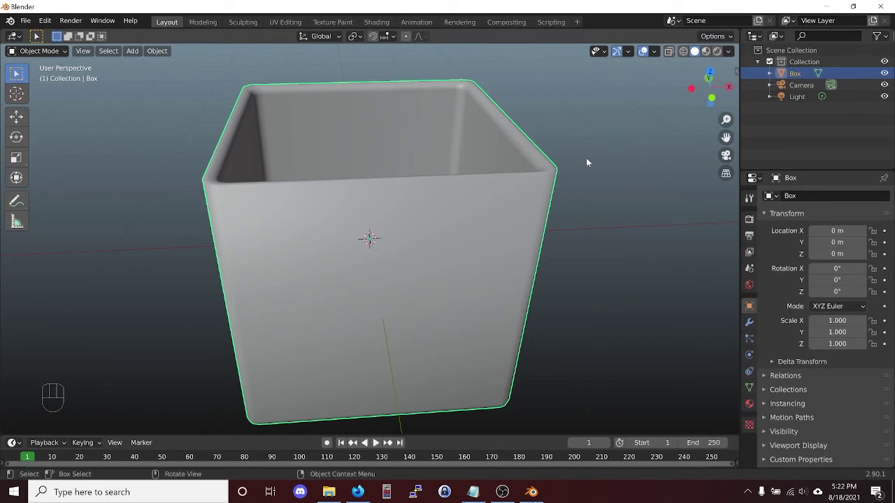
pyautogui.moveTo(582, 203)
pyautogui.mouseDown(button='middle')
pyautogui.moveTo(540, 261)
pyautogui.moveTo(561, 187)
pyautogui.mouseUp(button='middle')
pyautogui.click(24, 21)
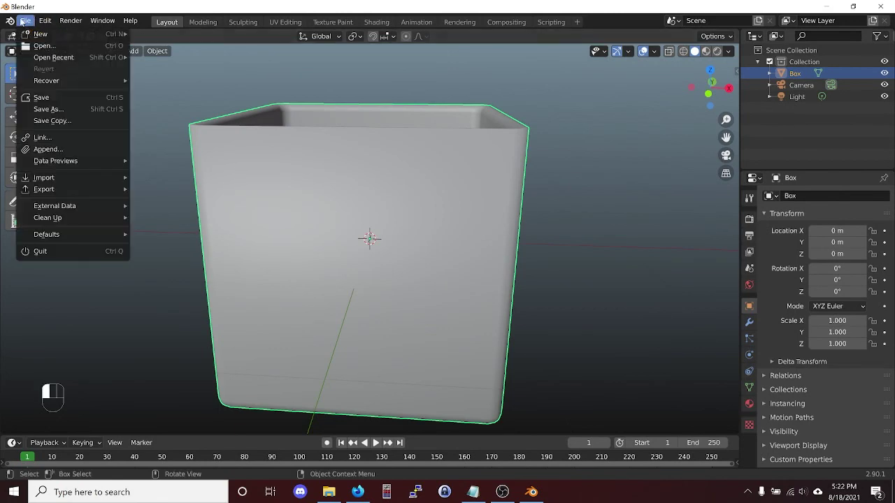
pyautogui.click(49, 109)
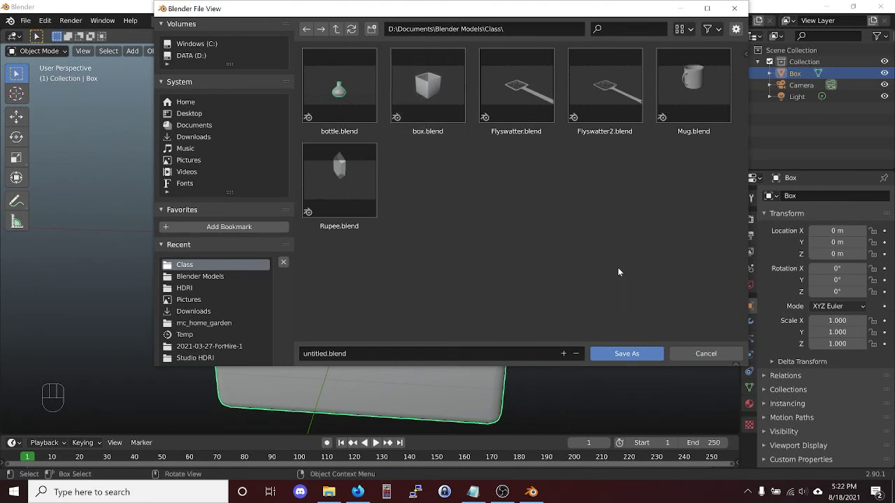
pyautogui.click(706, 353)
pyautogui.scroll(-2, 426, 233)
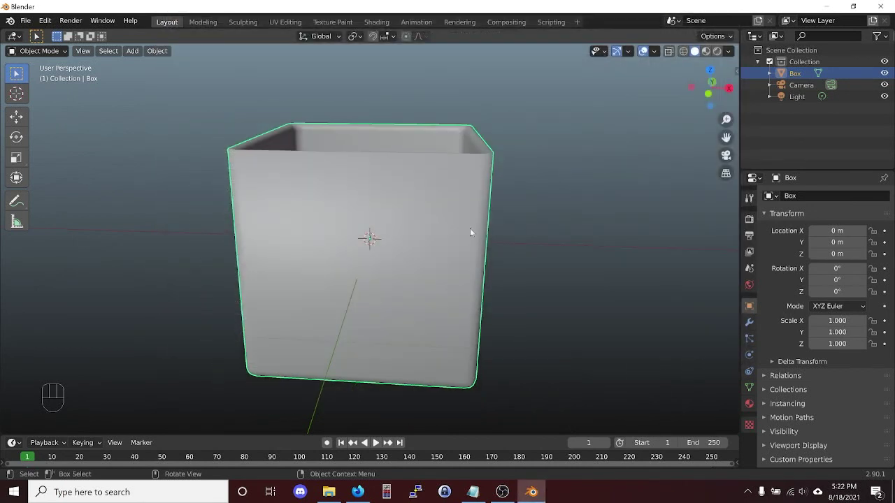